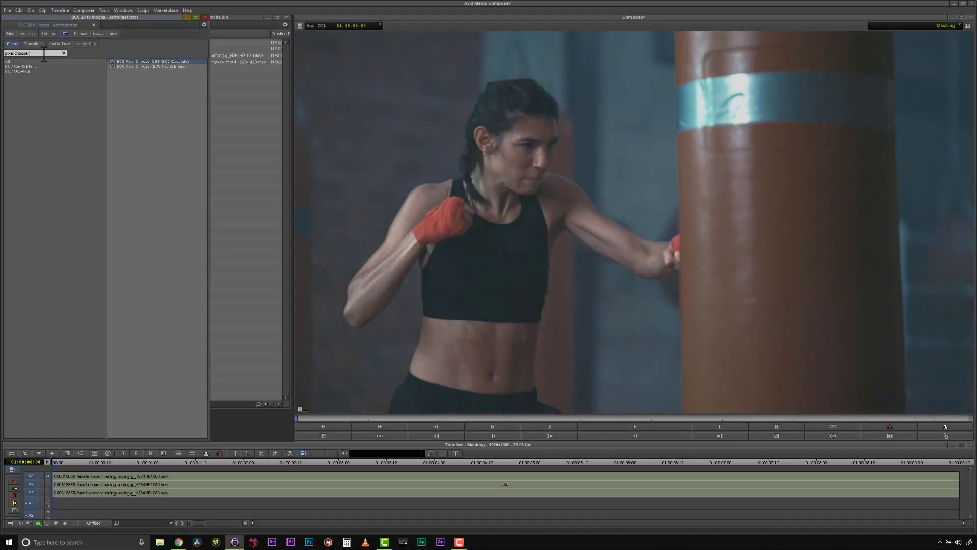
Apply BCC Pixel Chooser to the top boxer clip on V3 and open its settings
drag(136, 67, 294, 482)
click(291, 480)
click(11, 454)
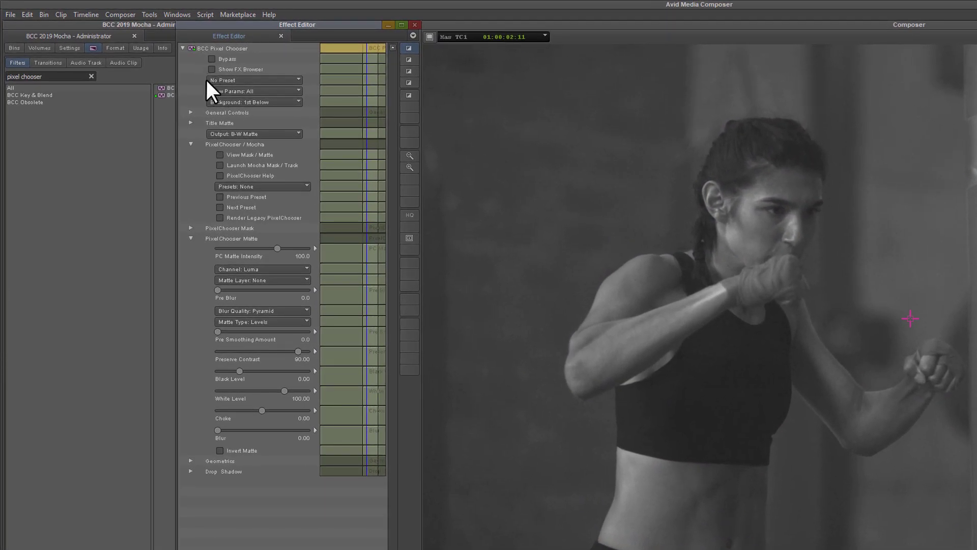
Set Pixel Chooser Output to Alpha Channel and Channel to Alpha, then launch Mocha Mask / Track
click(211, 124)
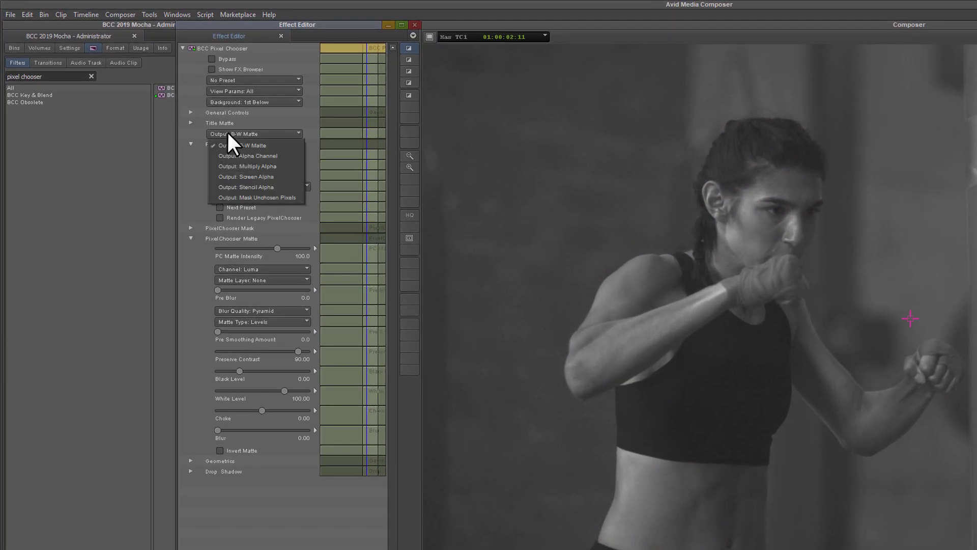
click(243, 156)
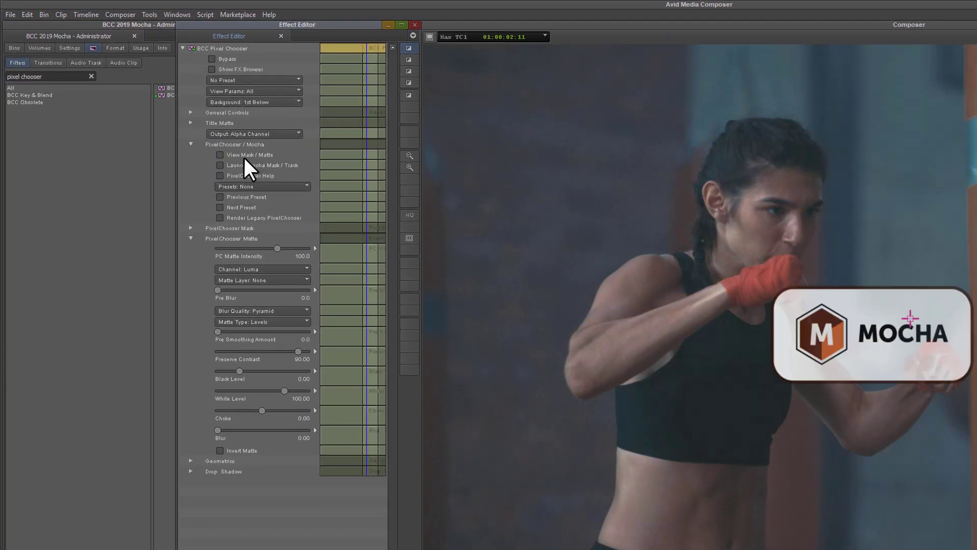
click(235, 266)
click(255, 328)
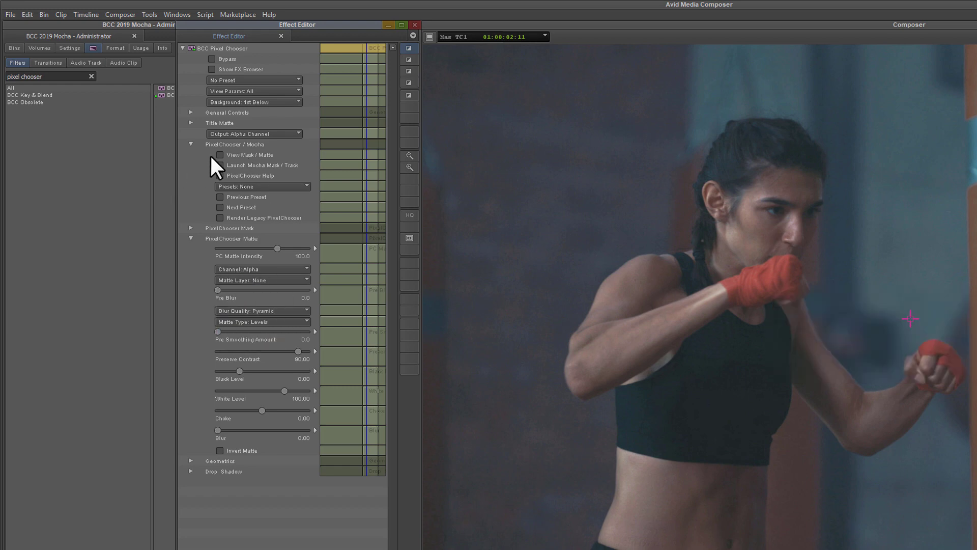
click(220, 164)
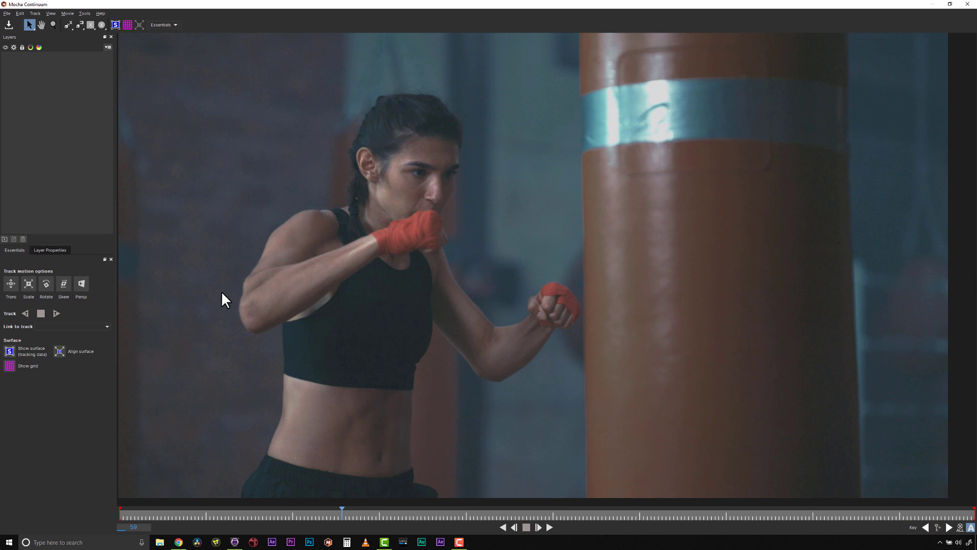
At frame 0, trace an X-Spline around the red-wrapped near fist and close it as Layer 1
drag(342, 514, 55, 500)
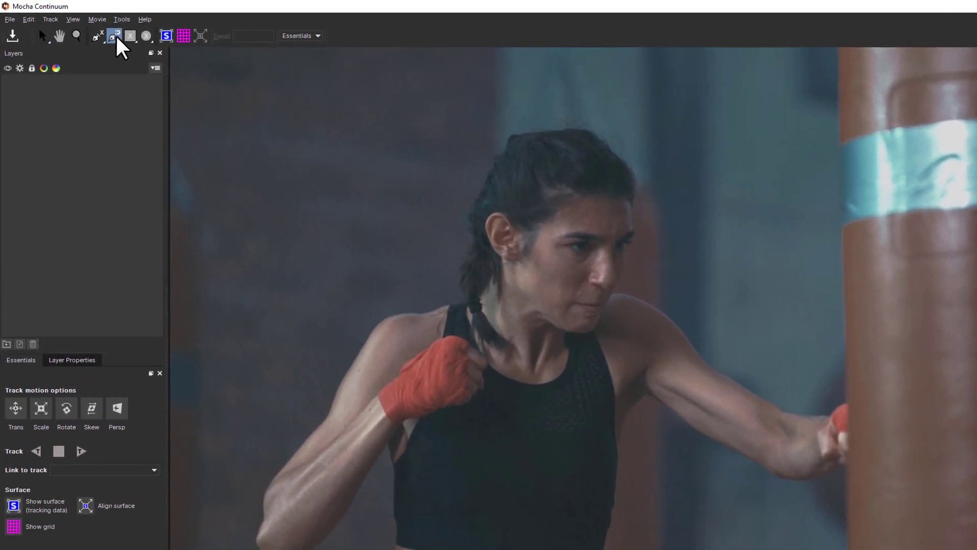
click(80, 26)
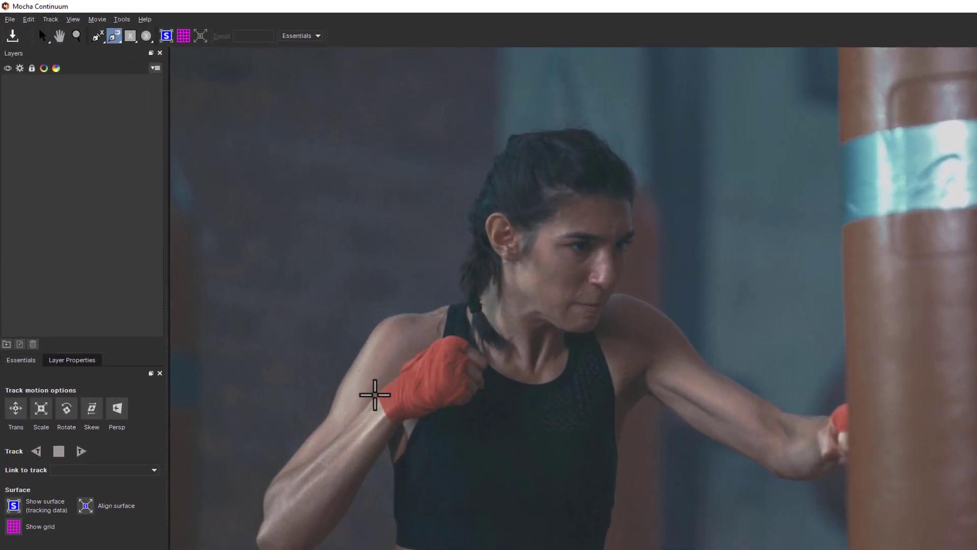
click(376, 395)
mouse_move(402, 364)
mouse_down()
mouse_move(463, 338)
mouse_move(486, 364)
mouse_up()
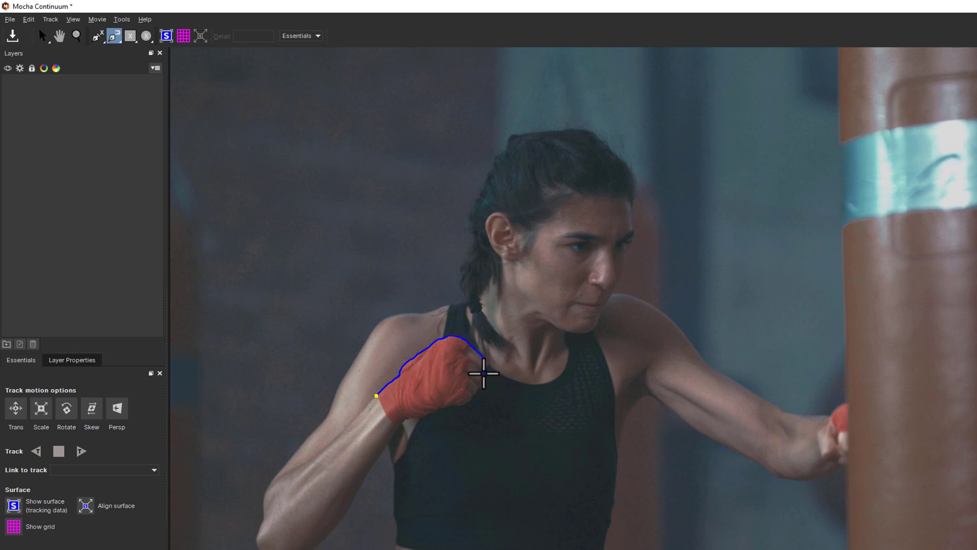
right_click(482, 373)
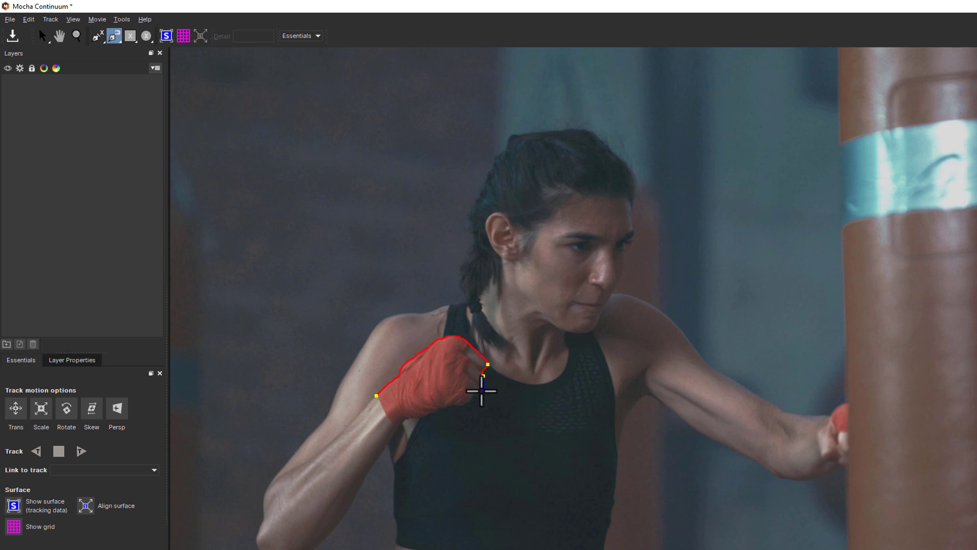
click(479, 389)
click(473, 397)
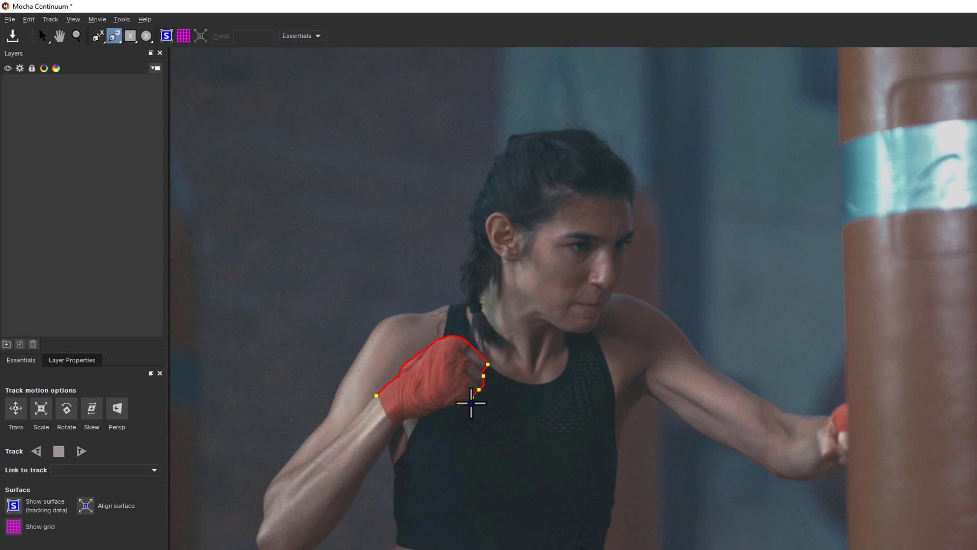
click(456, 404)
click(435, 412)
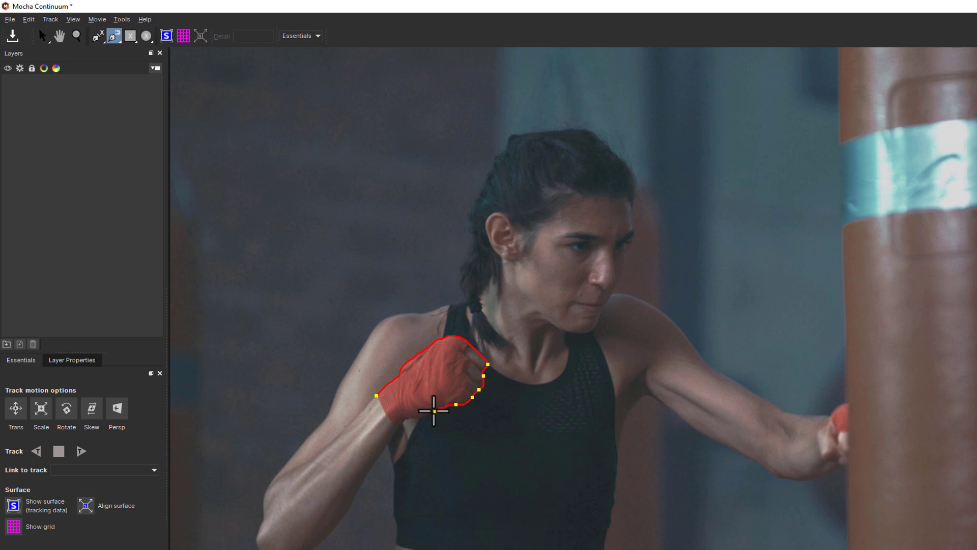
click(404, 418)
click(376, 395)
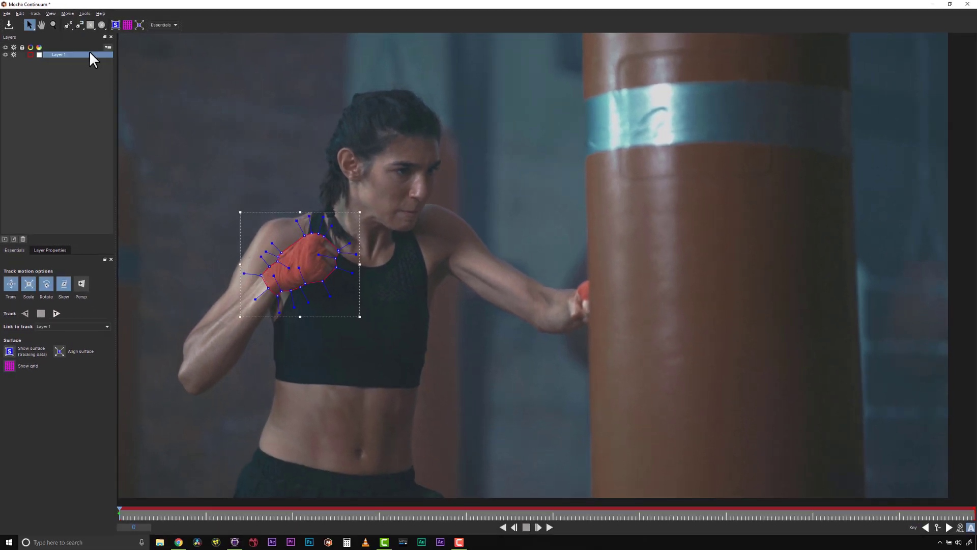
Outline the near forearm with a Magnetic spline as Layer 2, then nudge its elbow point
click(78, 24)
click(266, 274)
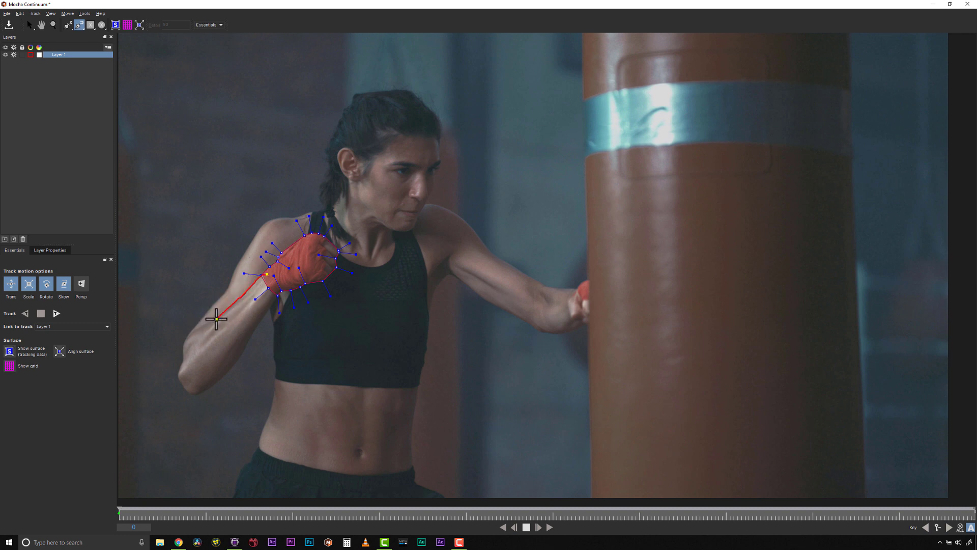
click(217, 319)
click(191, 395)
click(240, 355)
right_click(275, 278)
drag(201, 331, 193, 332)
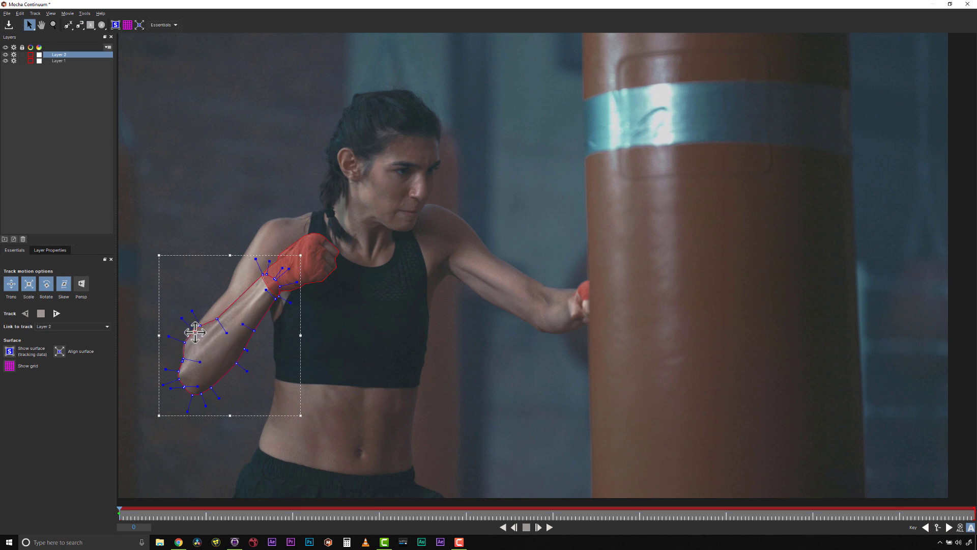
Draw a freehand spline around the whole near arm from the shoulder, creating Layer 6
click(181, 222)
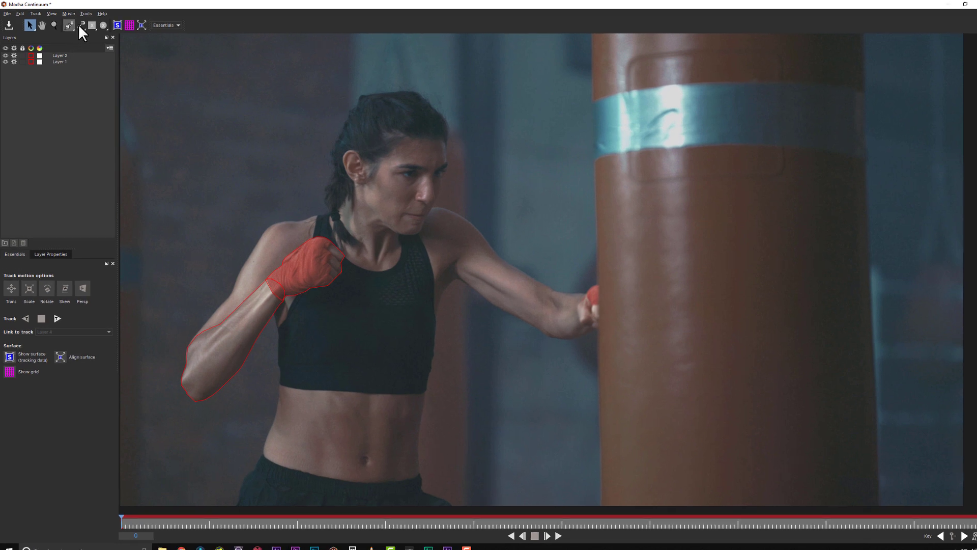
click(81, 24)
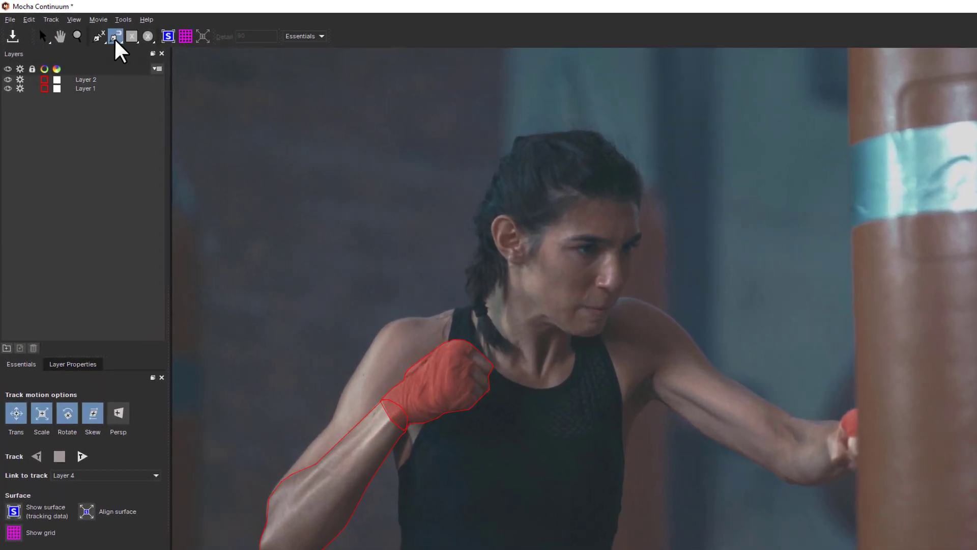
click(115, 41)
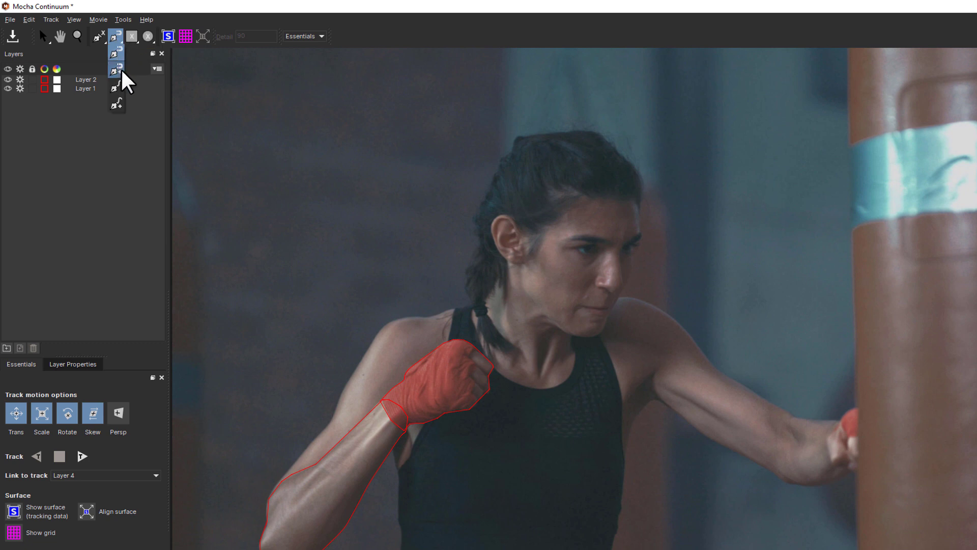
click(117, 87)
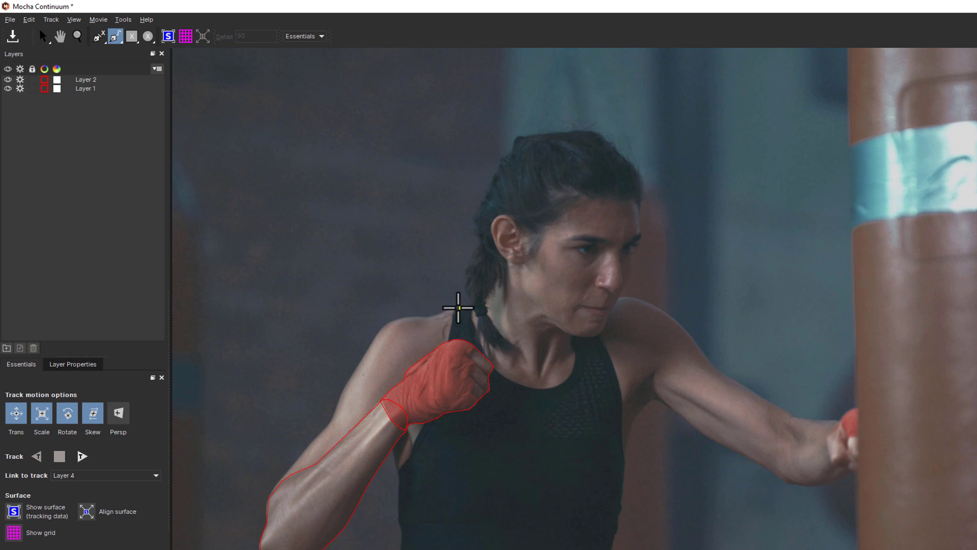
mouse_move(459, 308)
mouse_down()
mouse_move(364, 338)
mouse_move(312, 439)
mouse_move(273, 476)
mouse_move(267, 535)
mouse_move(331, 527)
mouse_move(434, 399)
mouse_move(465, 350)
mouse_move(465, 327)
mouse_up()
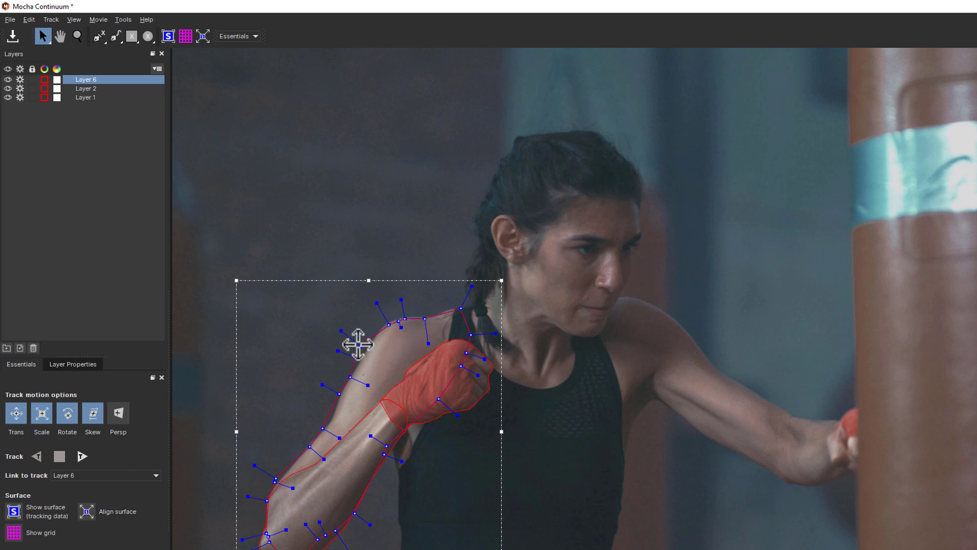
Switch back to the selection tool and reselect the Layer 6 arm mask
click(117, 36)
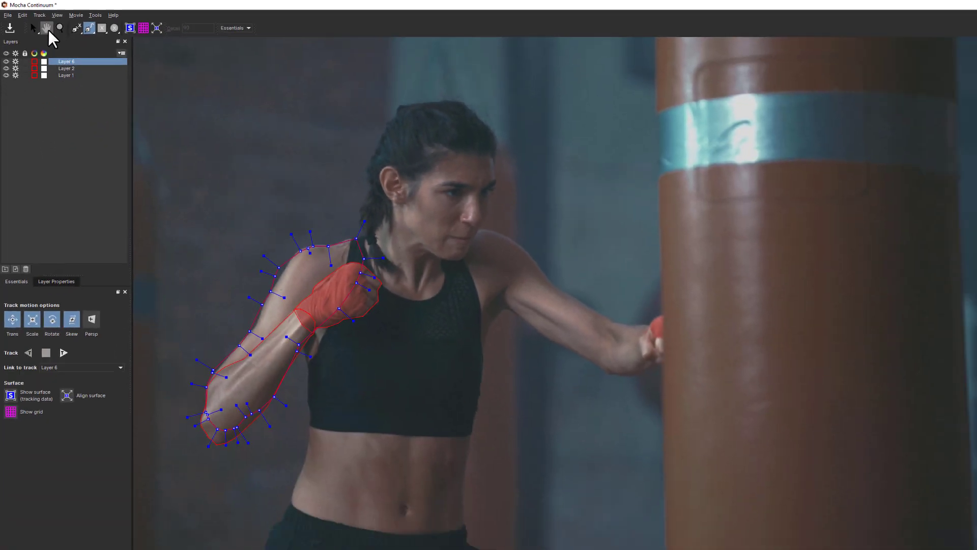
click(75, 64)
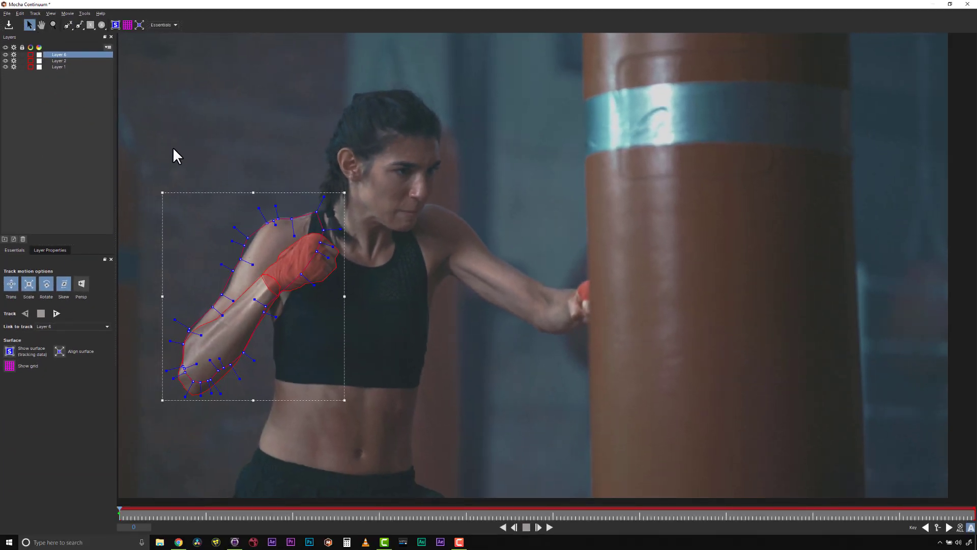
click(253, 228)
click(243, 237)
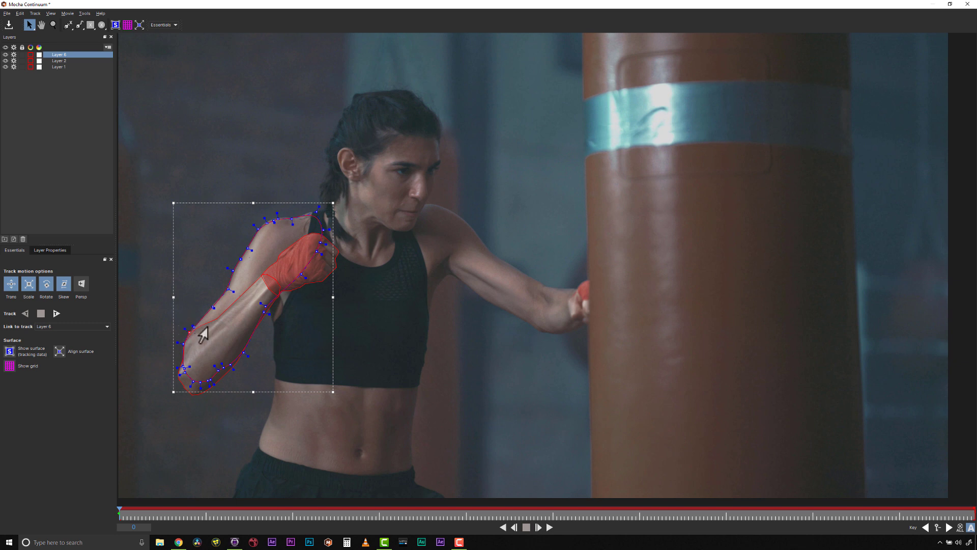
Zoom the viewer out to show the whole frame with margin, then bring up the spline type choices
click(54, 24)
drag(564, 162, 471, 176)
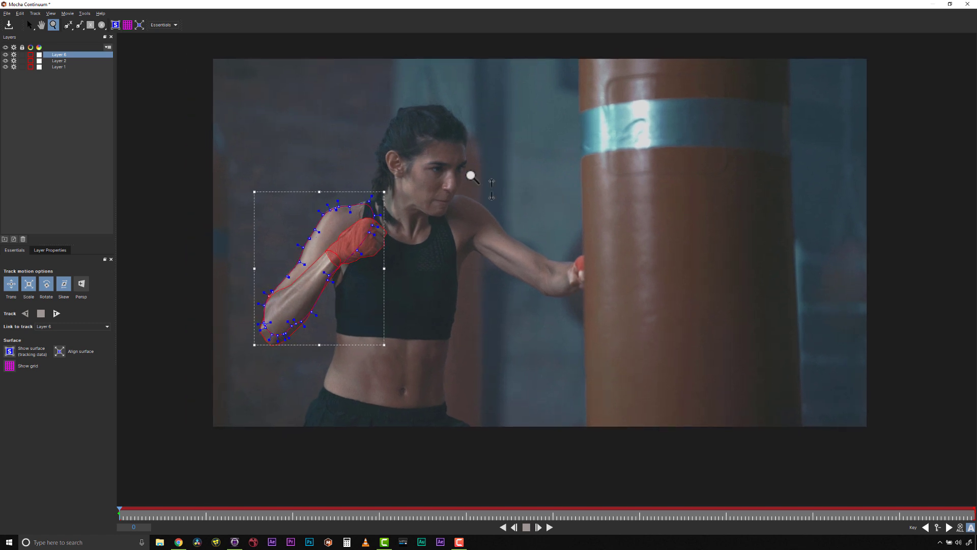
click(77, 25)
Outline the punching bag with an X-Spline extending below the frame, closing it as Layer 7
click(82, 36)
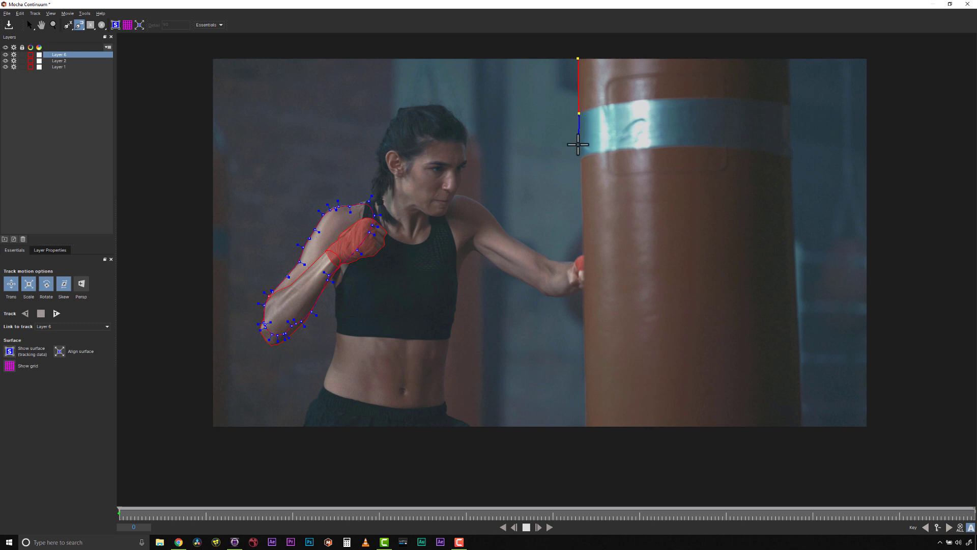
click(580, 161)
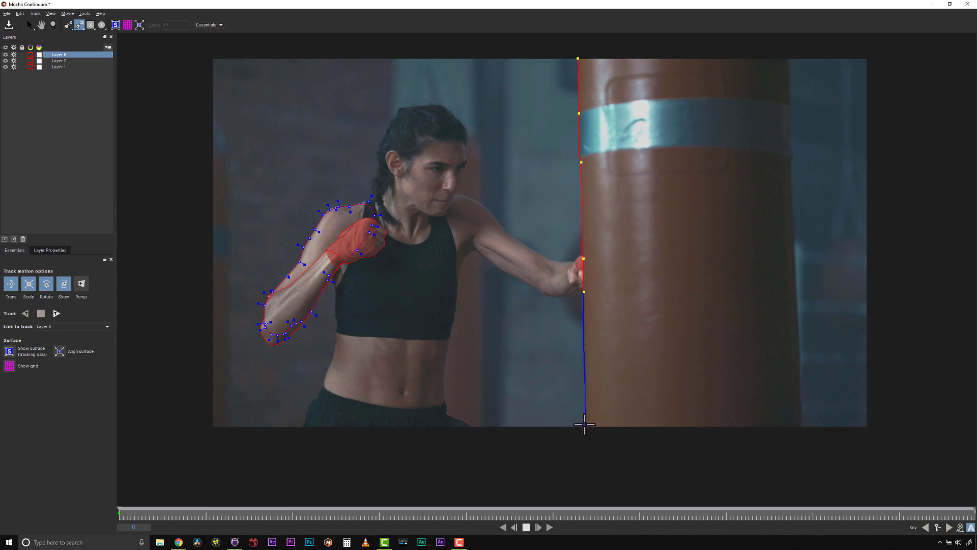
click(585, 426)
click(801, 424)
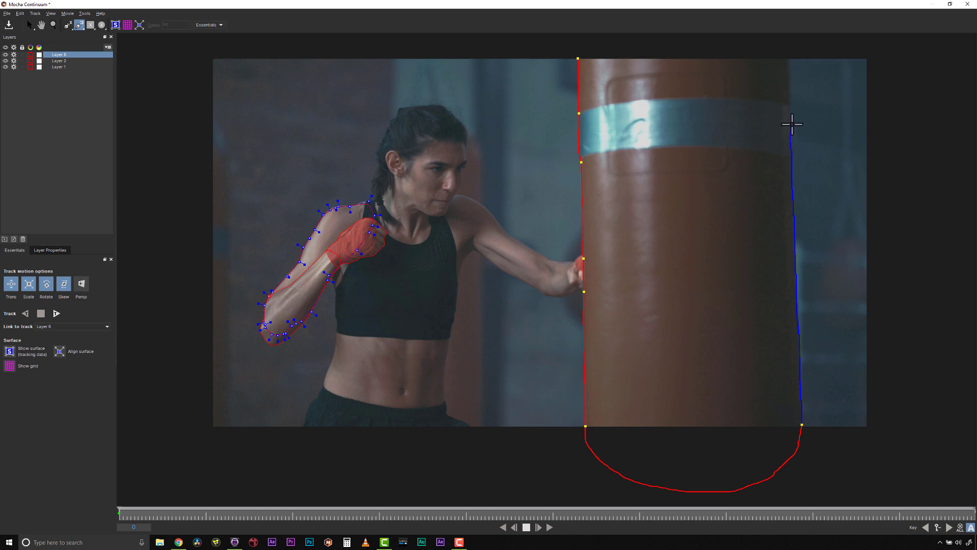
click(789, 106)
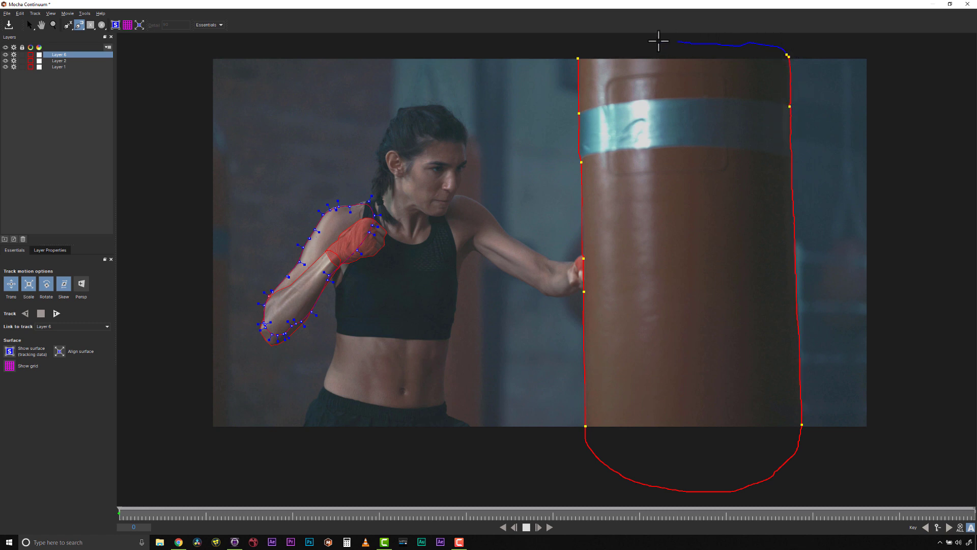
drag(597, 42, 579, 55)
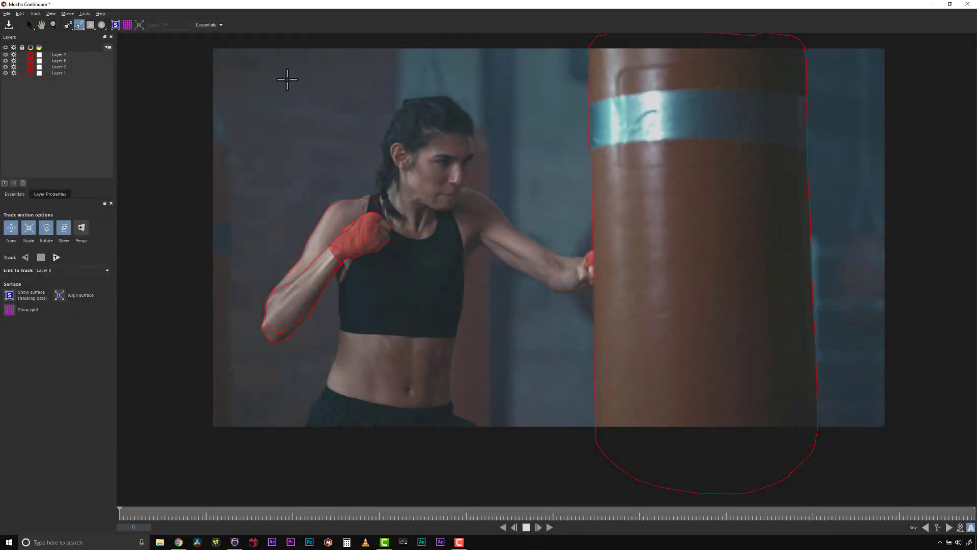
mouse_move(286, 79)
mouse_down()
mouse_move(257, 91)
mouse_move(249, 125)
mouse_up()
drag(347, 134, 347, 92)
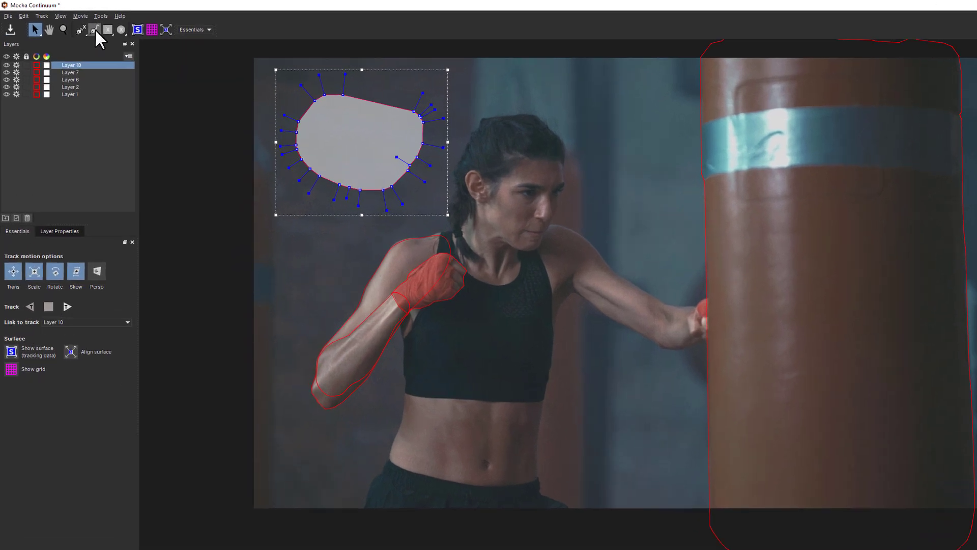
drag(79, 25, 80, 49)
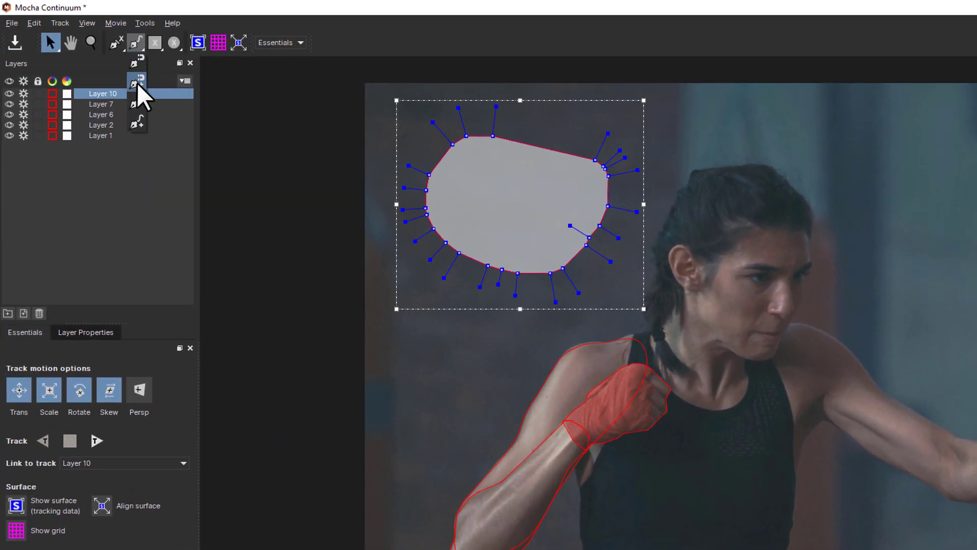
drag(136, 81, 136, 81)
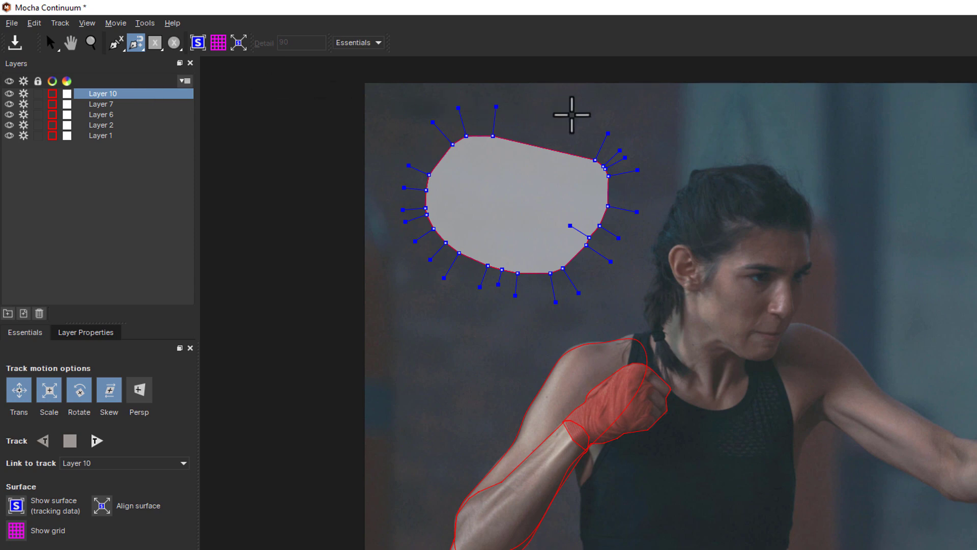
mouse_move(573, 116)
mouse_down()
mouse_move(567, 240)
mouse_move(681, 207)
mouse_move(677, 124)
mouse_move(639, 98)
mouse_up()
right_click(640, 98)
key(s)
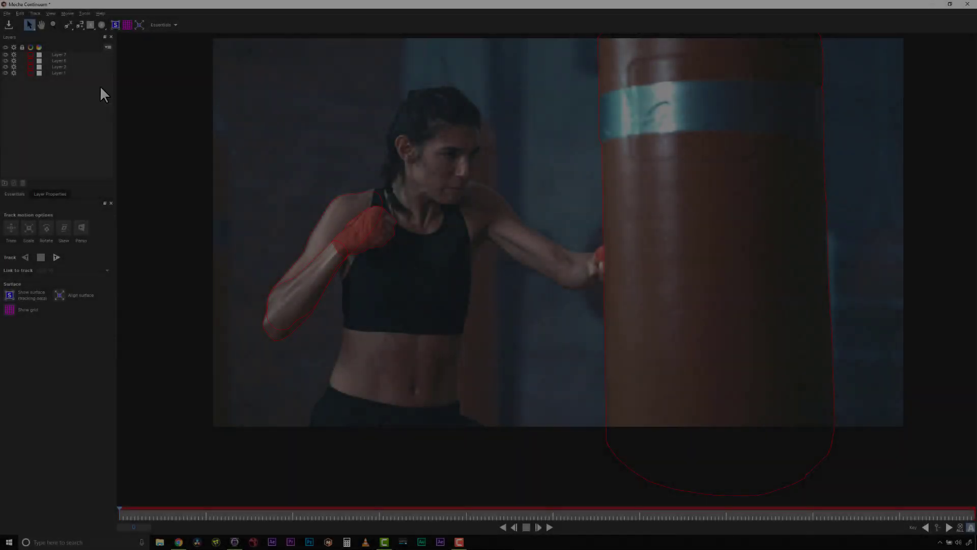
Zoom in on the footage and rename the four layers bag, arm, forearm and glove
click(53, 24)
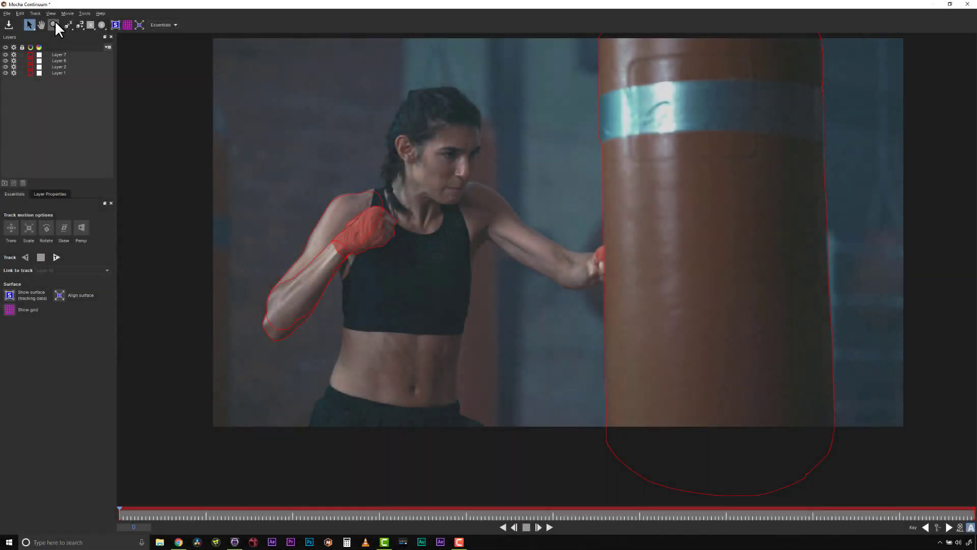
drag(409, 173, 494, 211)
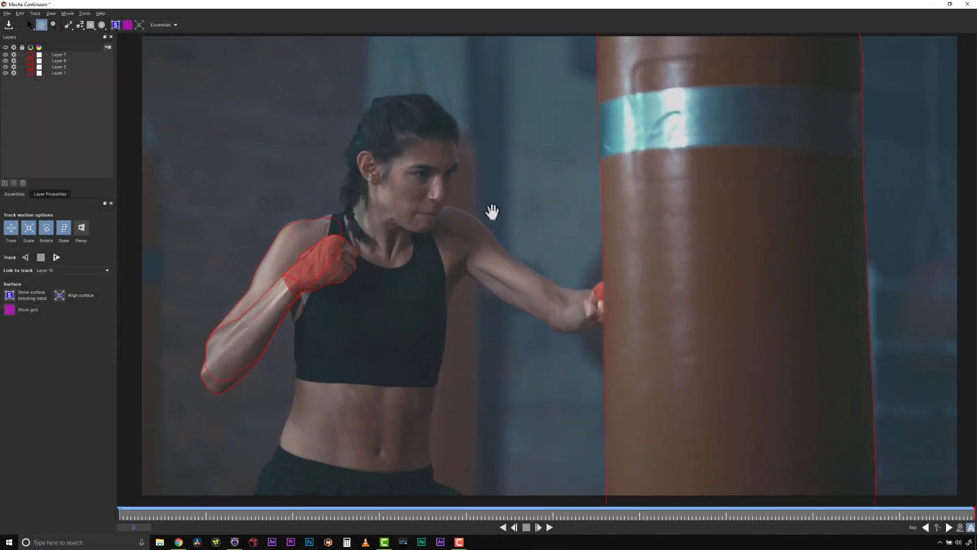
double_click(53, 55)
text(bag)
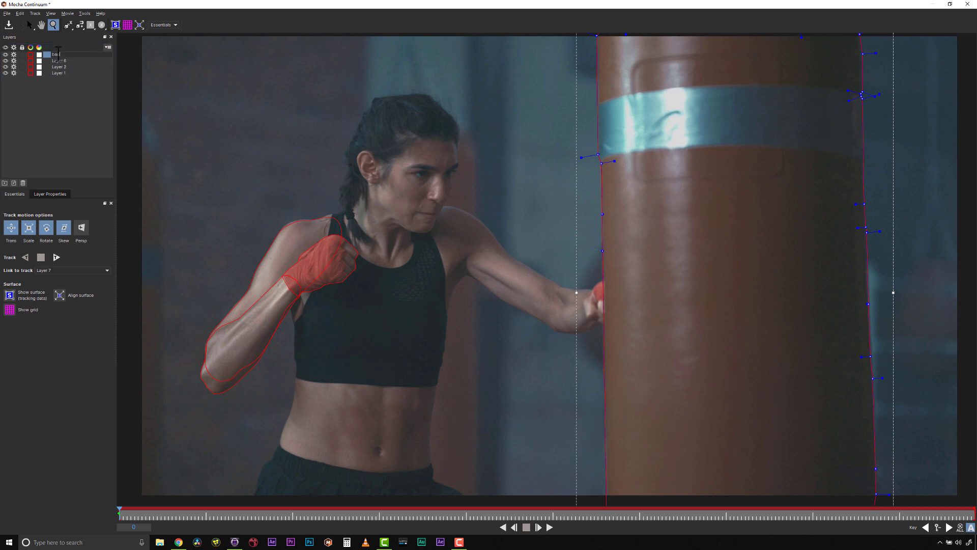
double_click(56, 60)
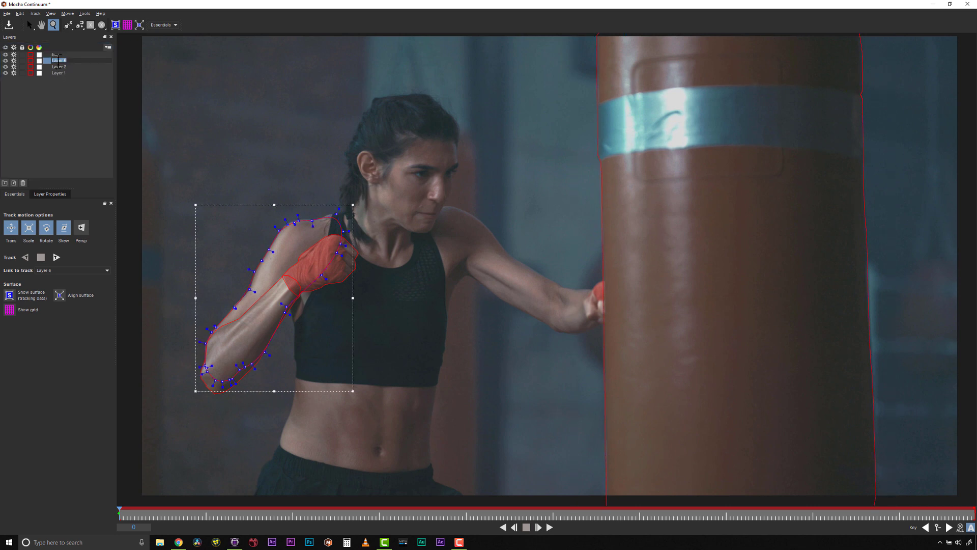
double_click(58, 66)
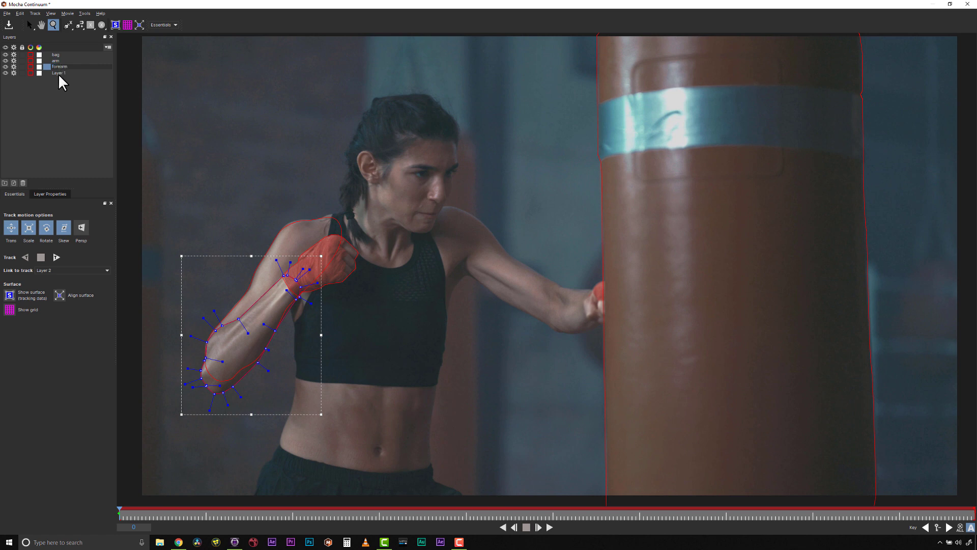
double_click(59, 73)
key(Return)
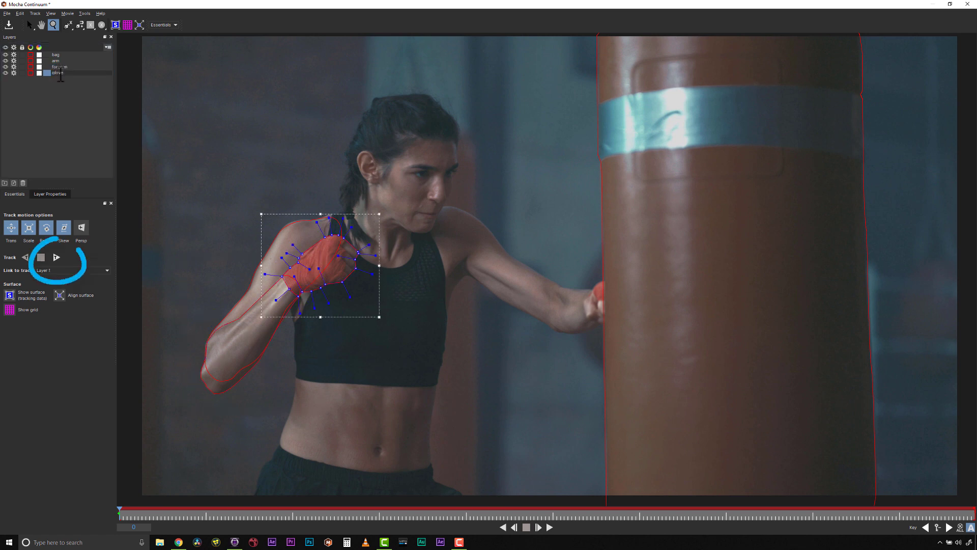
Track the masks forward through the clip, then track the glove mask backward from frame 169
click(56, 258)
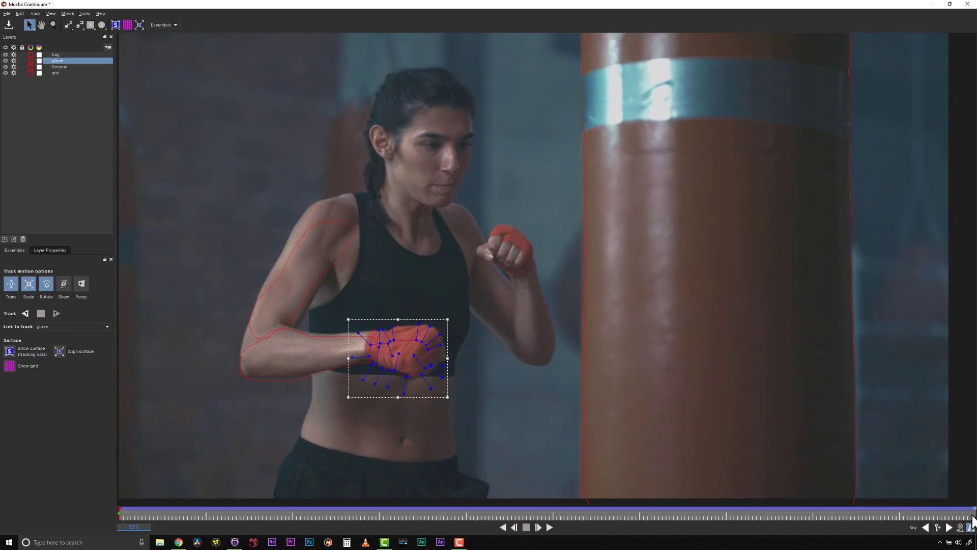
mouse_move(966, 514)
mouse_down()
mouse_move(754, 521)
mouse_move(970, 508)
mouse_up()
click(345, 237)
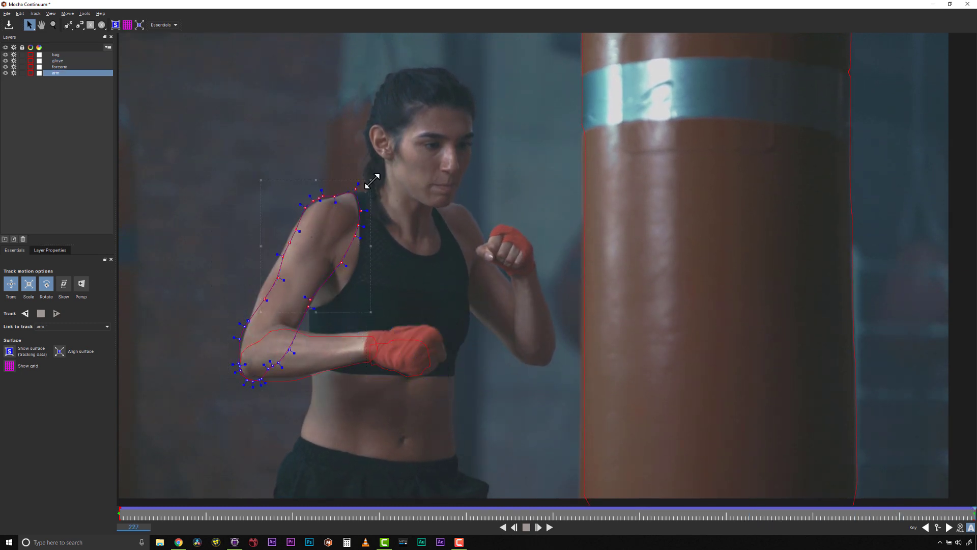
click(295, 346)
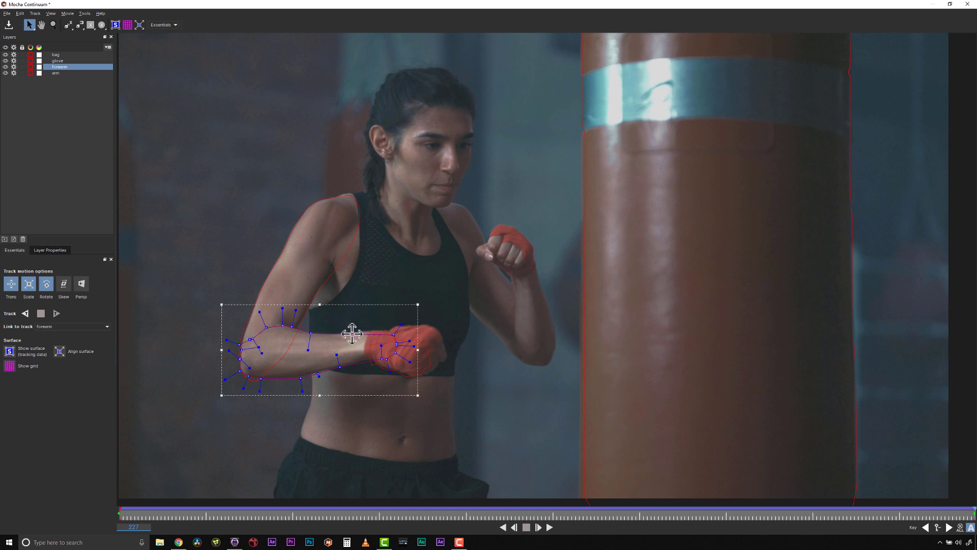
click(407, 352)
key(z)
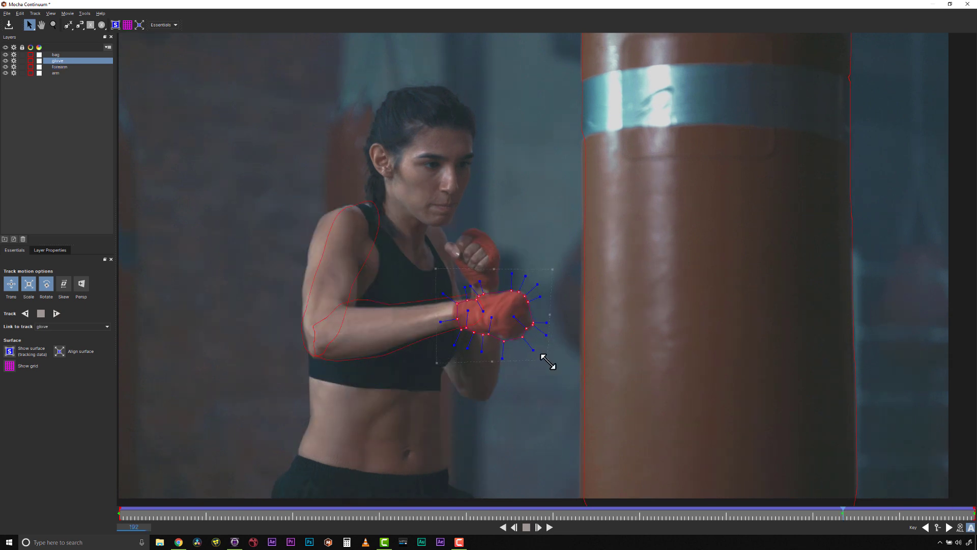
Retrack the glove mask backward from frame 136 to frame 91
click(498, 291)
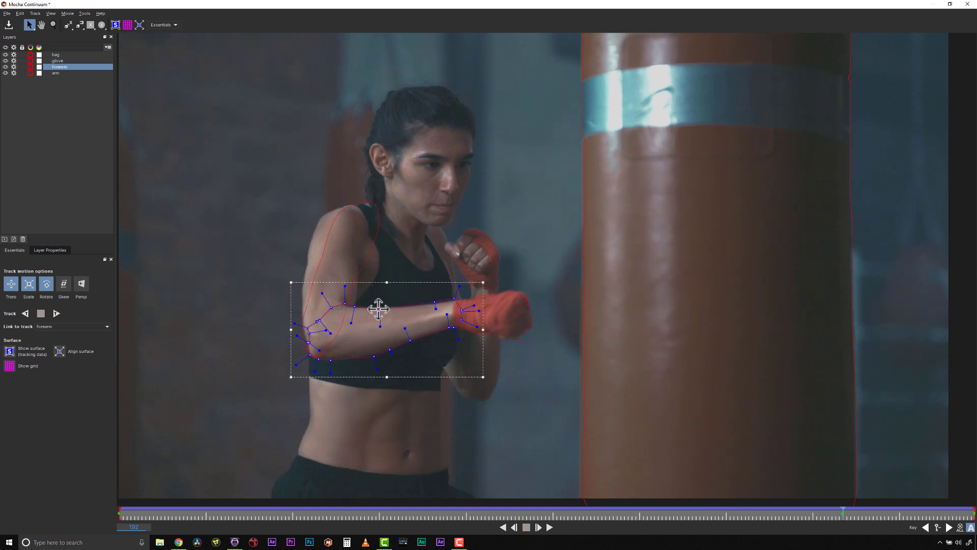
click(488, 301)
drag(843, 515, 630, 520)
key(z)
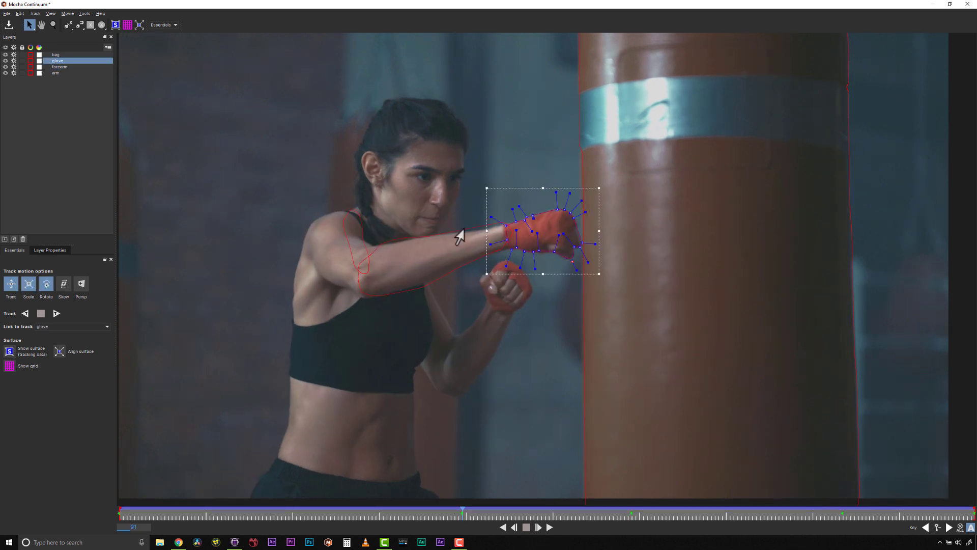
Track the arm mask forward from frame 91, then save the Mocha project and close Mocha
click(460, 235)
click(327, 260)
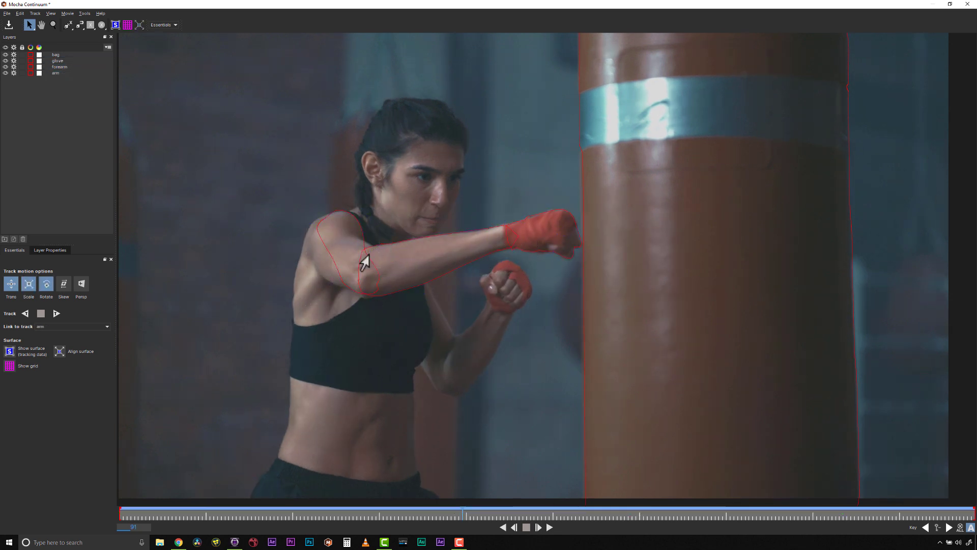
key(b)
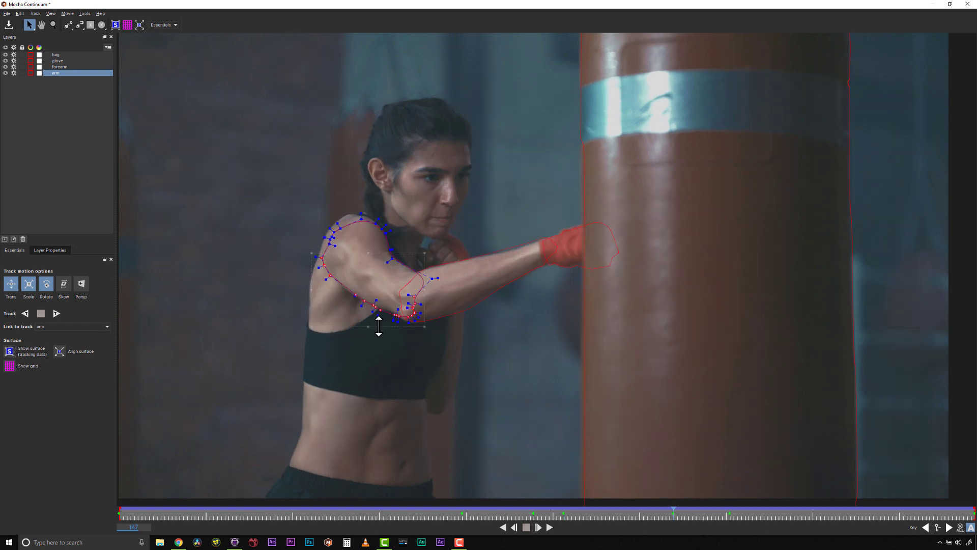
click(396, 312)
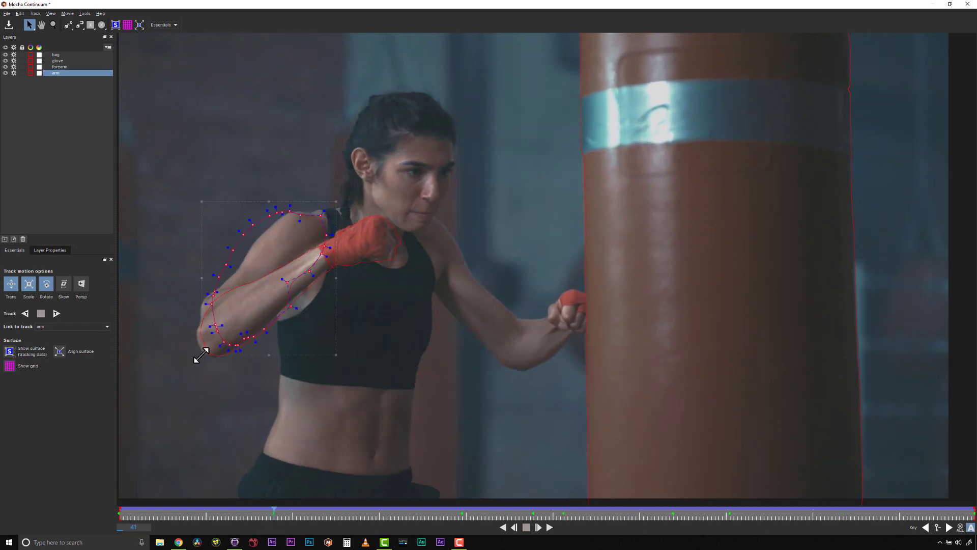
click(193, 337)
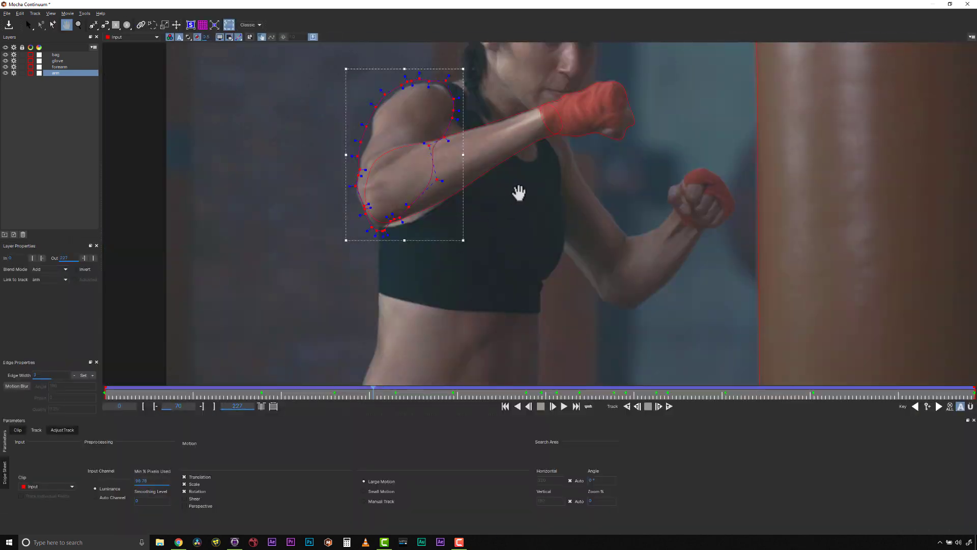
click(19, 13)
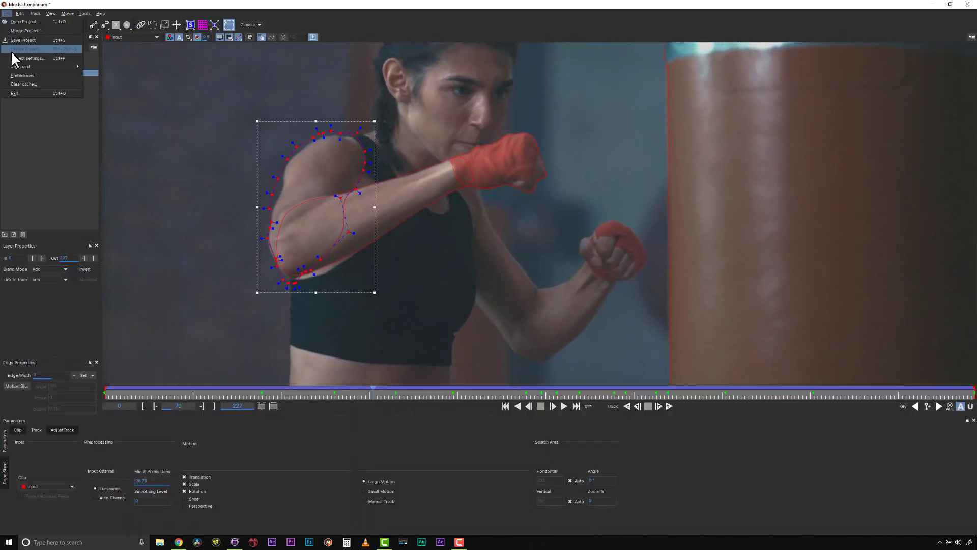
click(967, 4)
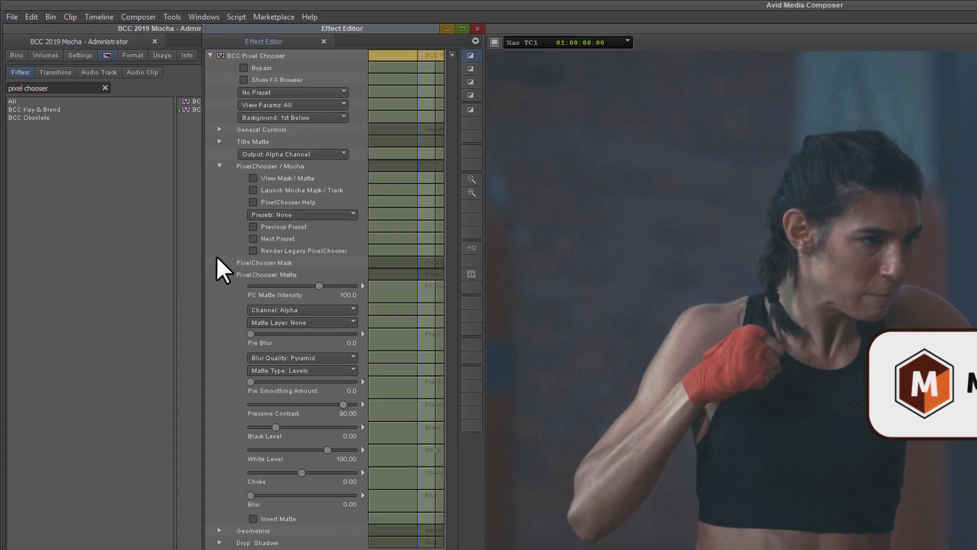
Expand PixelChooser Mask and raise Feather from 0 to 15.00
click(218, 261)
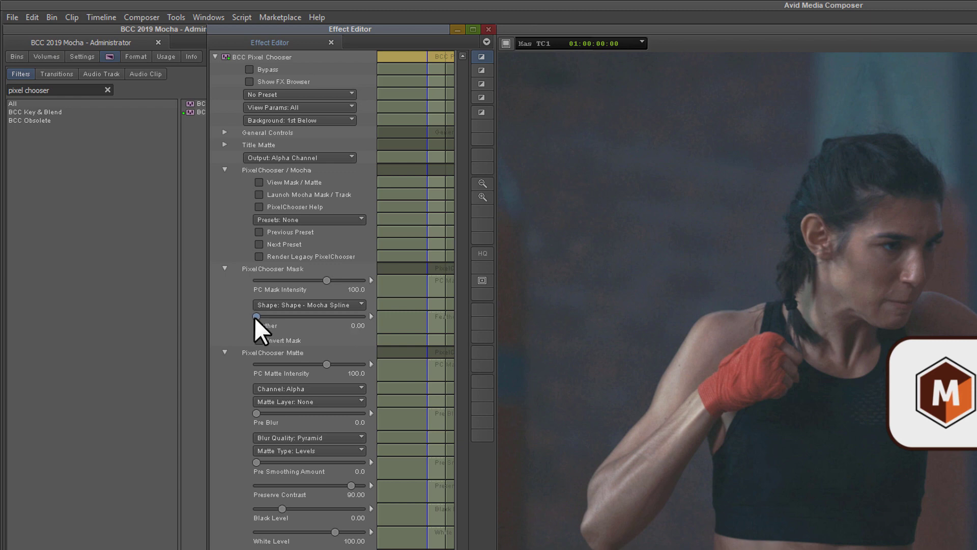
drag(256, 316, 255, 316)
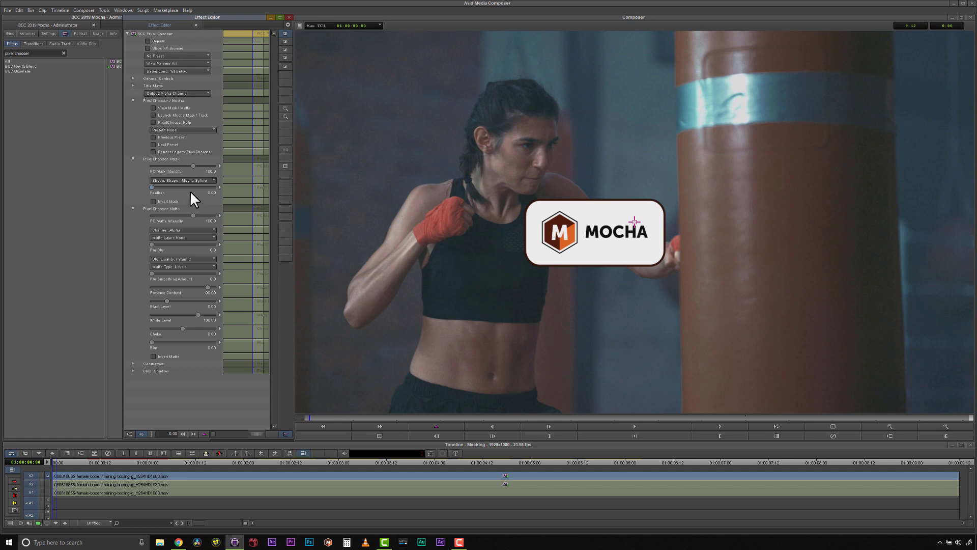
Close the Effect Editor and play the Masking timeline to review the feathered mask
click(634, 426)
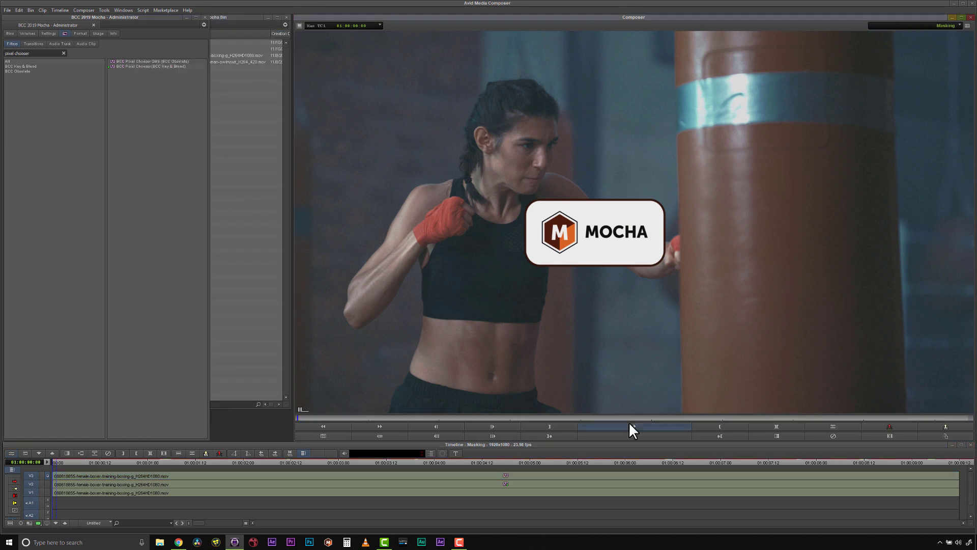